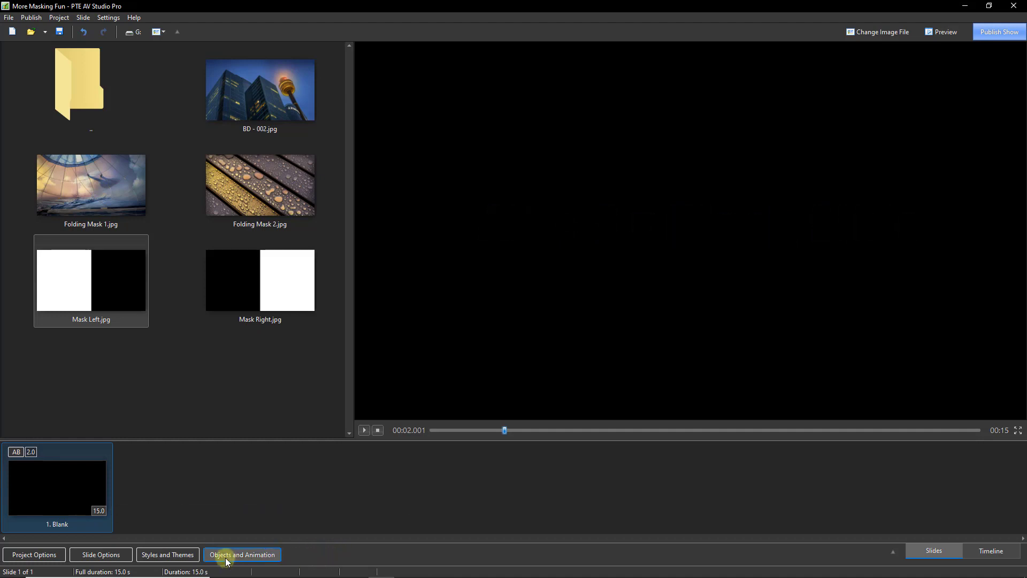
# In the objects and animation editor, add a new frame object (Frame1) to the slide
pyautogui.click(243, 557)
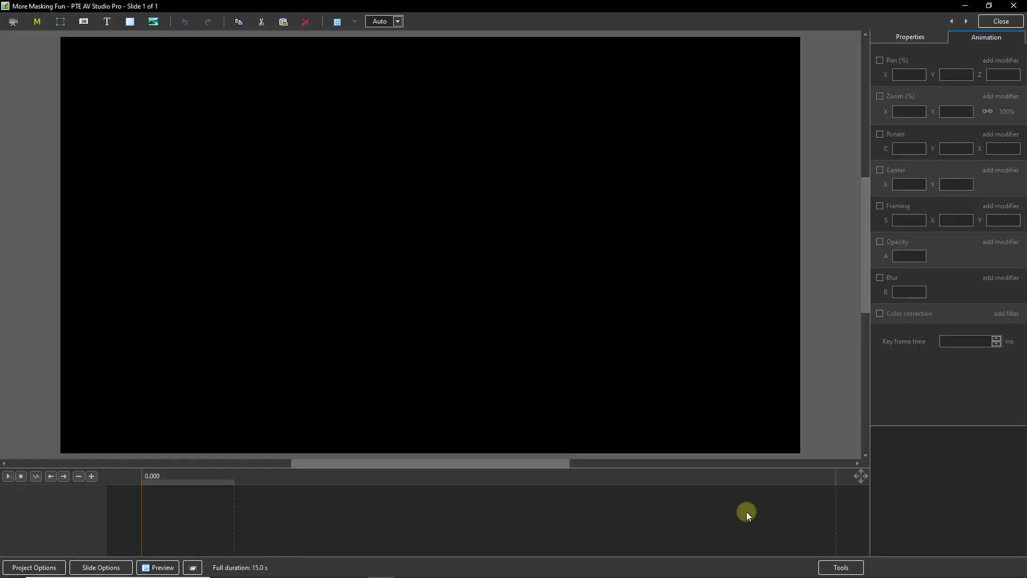
pyautogui.rightClick(933, 453)
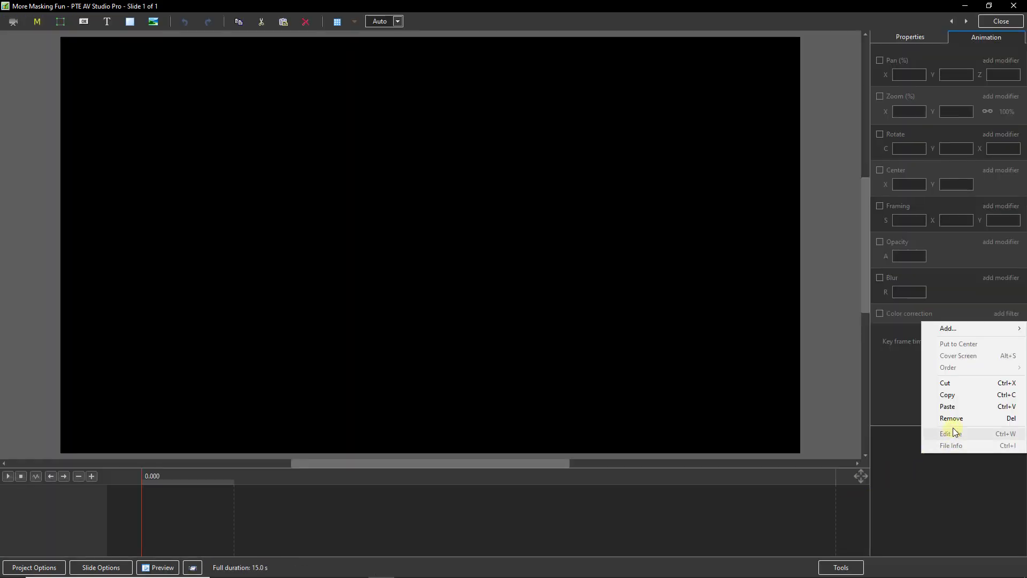
pyautogui.moveTo(953, 331)
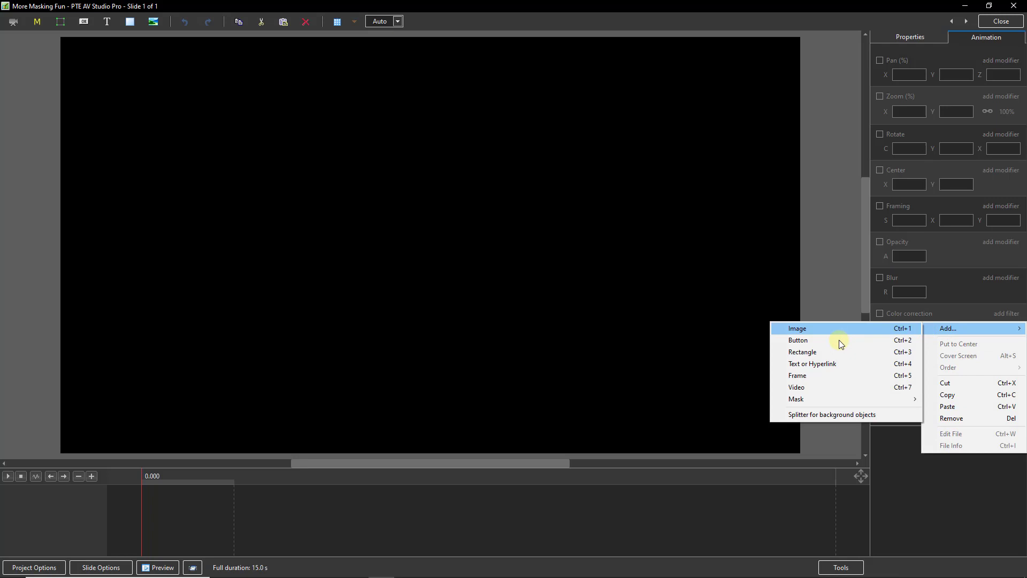
pyautogui.click(800, 375)
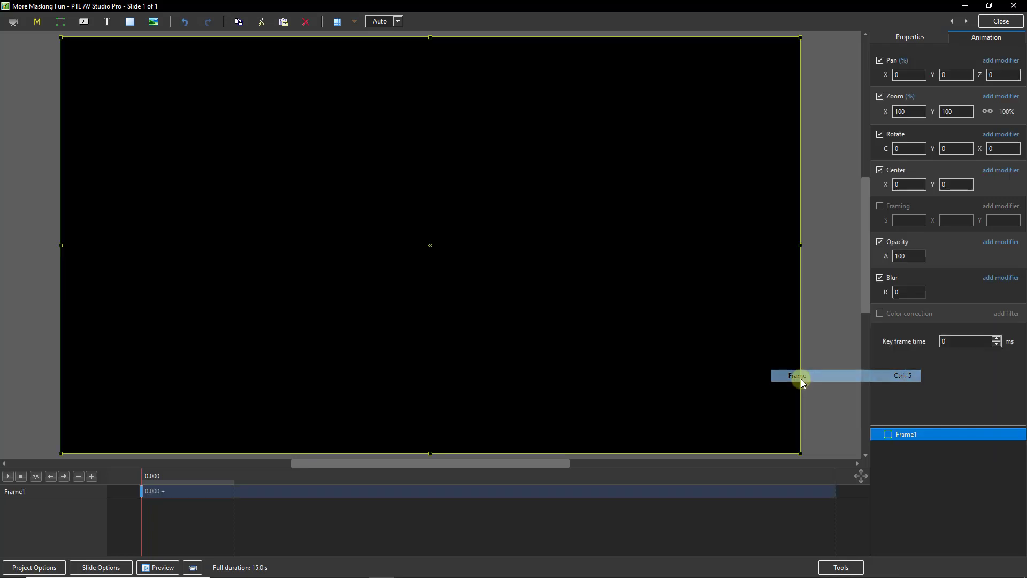
# Add an image mask inside Frame1 using Mask Left as the stencil
pyautogui.rightClick(937, 431)
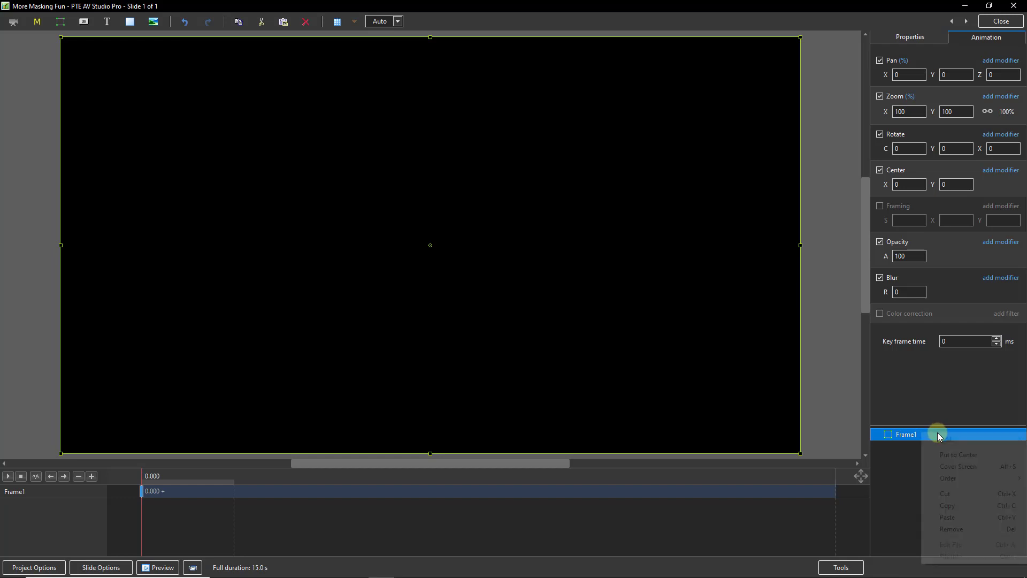
pyautogui.moveTo(938, 434)
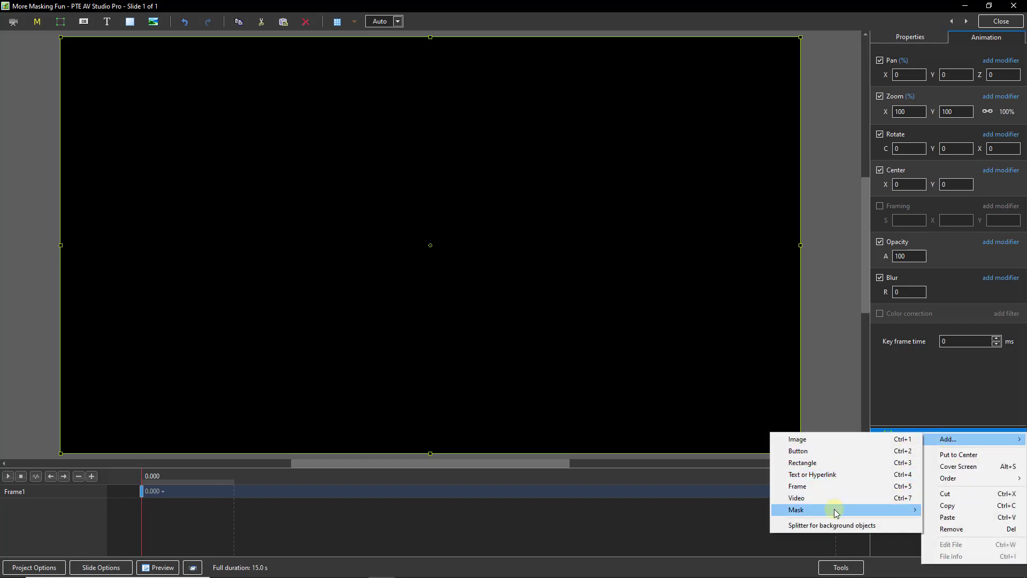
pyautogui.moveTo(833, 509)
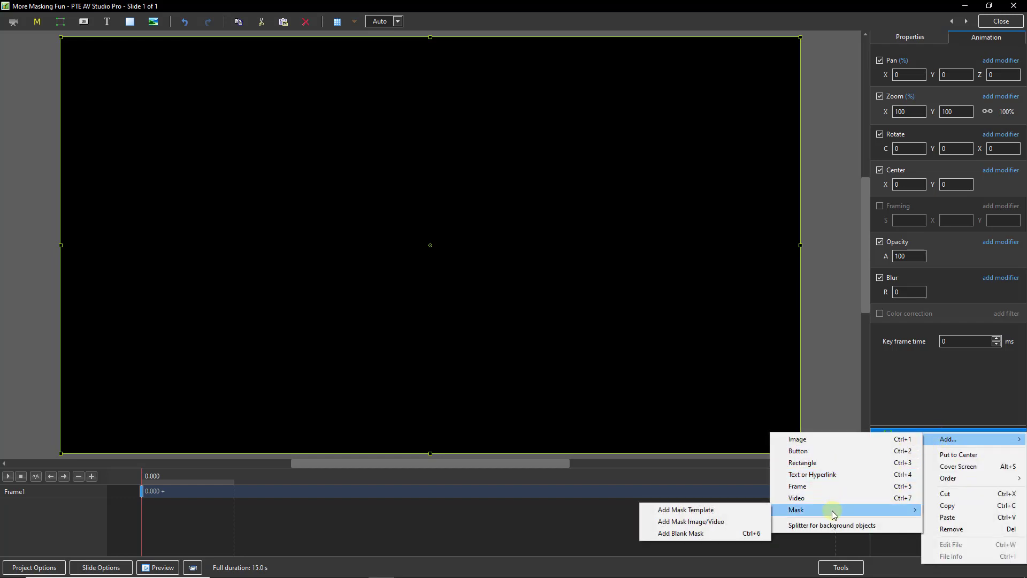
pyautogui.click(708, 525)
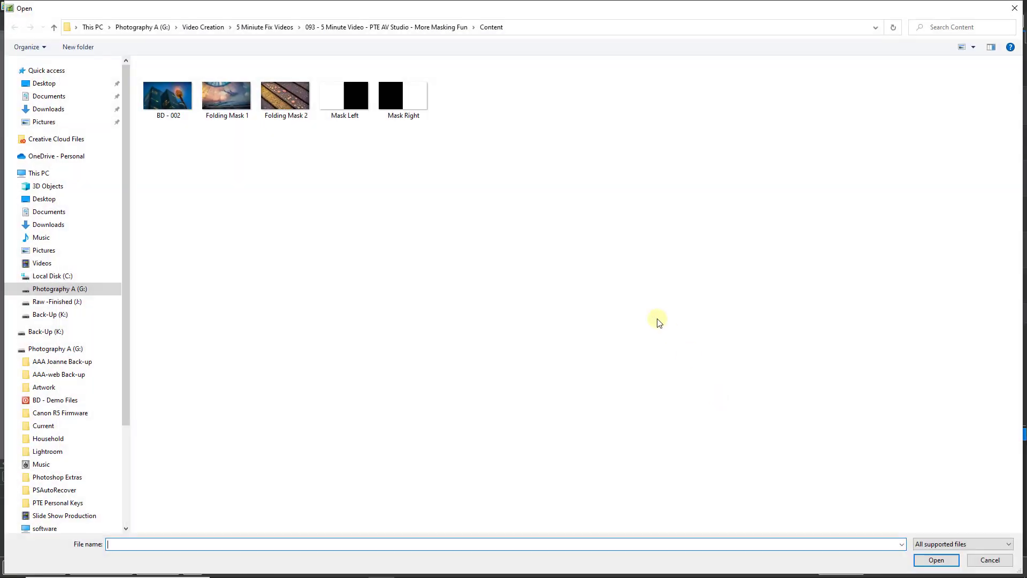
pyautogui.doubleClick(343, 94)
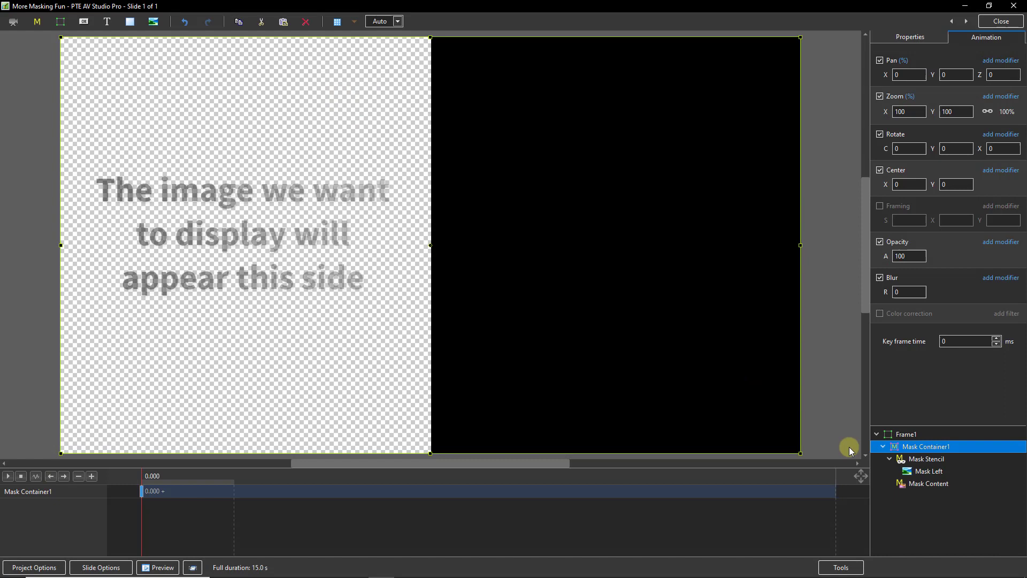
# Insert the Folding Mask 1 balloon image into Mask Content, then collapse Mask Container1
pyautogui.click(919, 485)
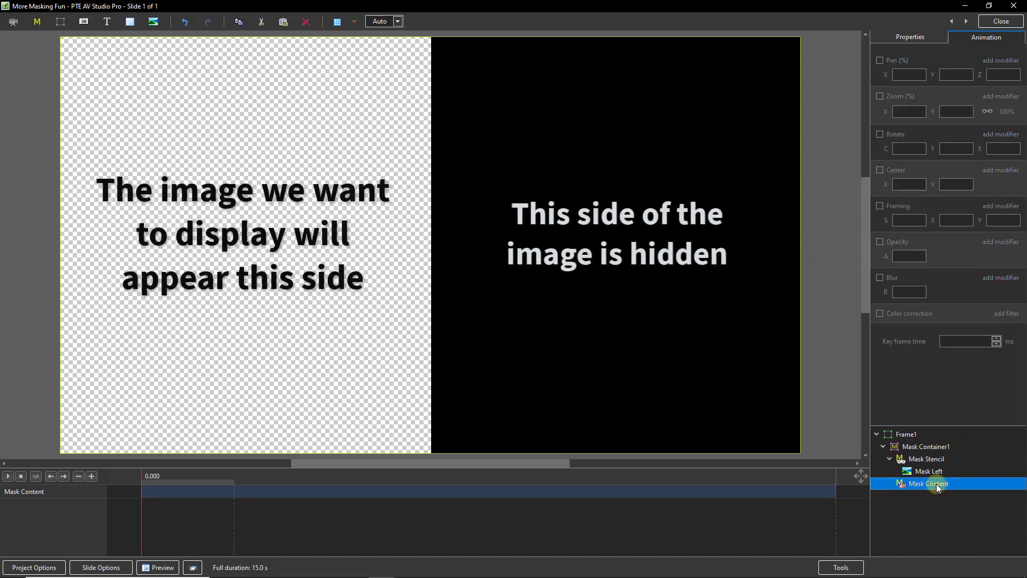
pyautogui.rightClick(937, 484)
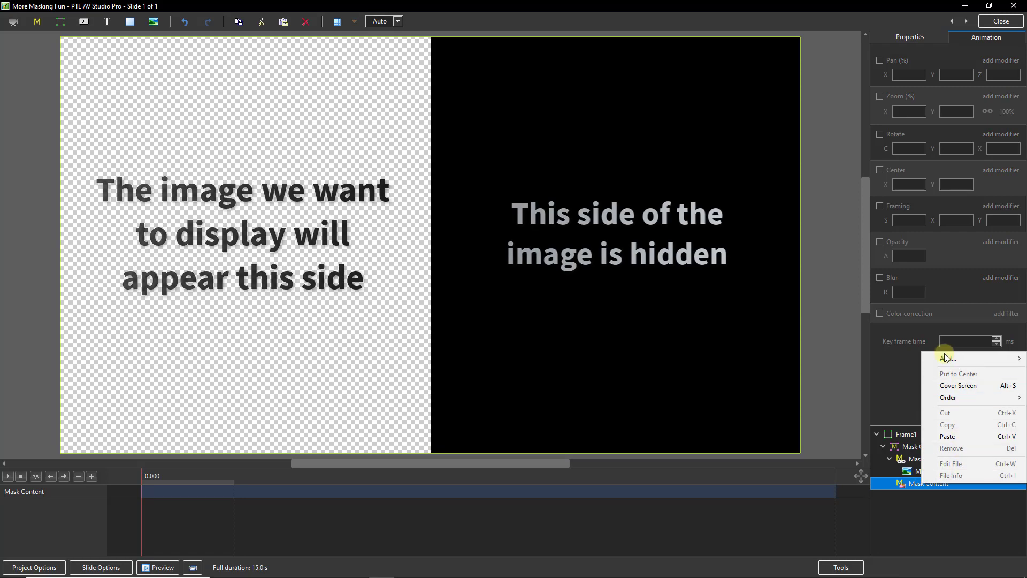
pyautogui.moveTo(945, 357)
pyautogui.click(773, 358)
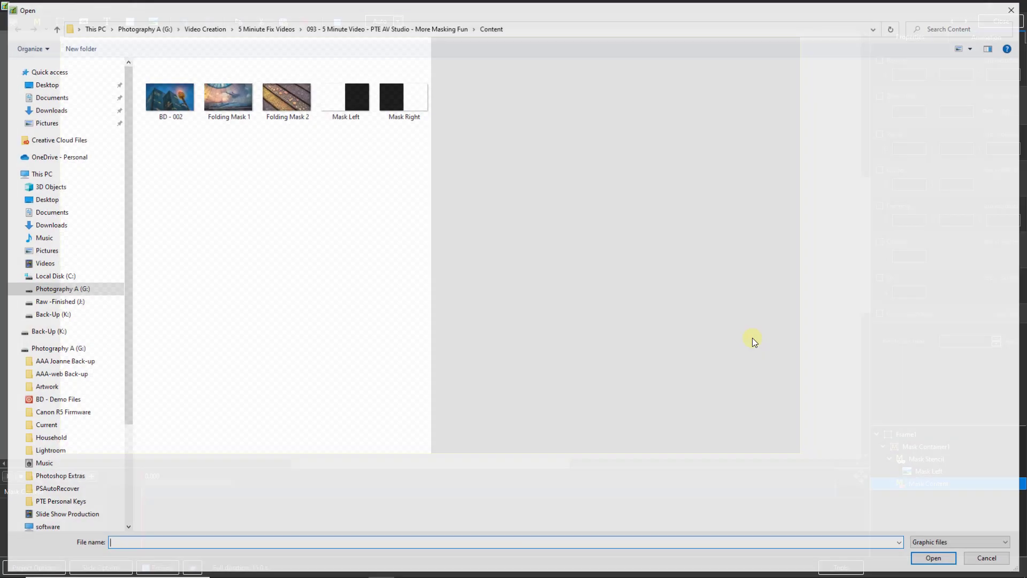
pyautogui.doubleClick(221, 97)
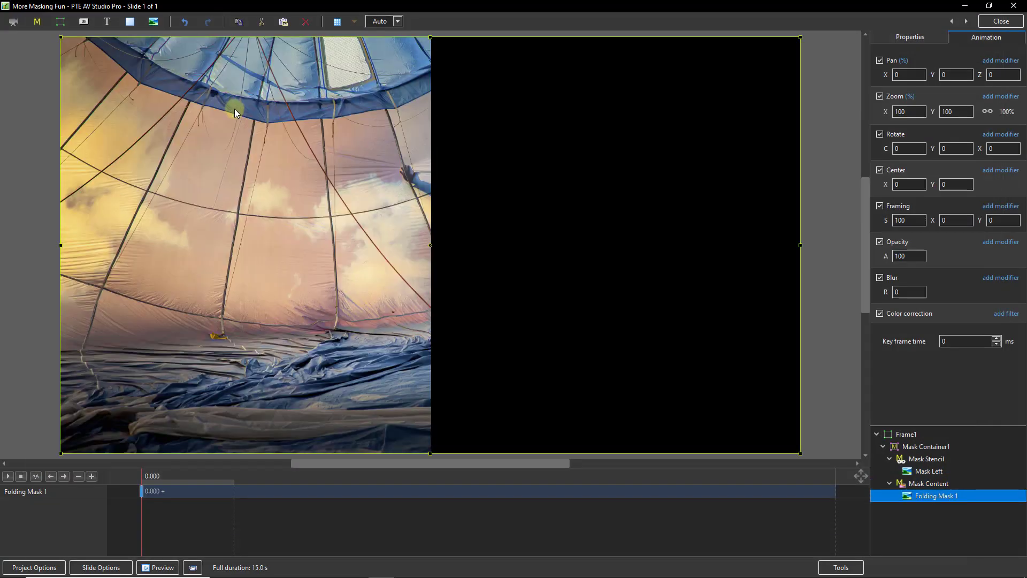
pyautogui.click(883, 447)
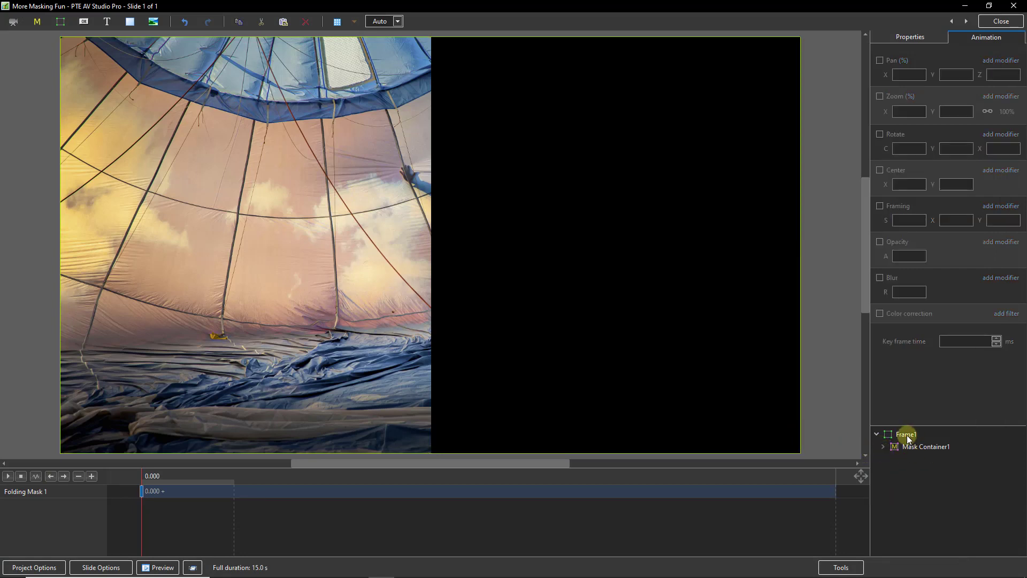
# Select Frame1 in the object list
pyautogui.click(906, 436)
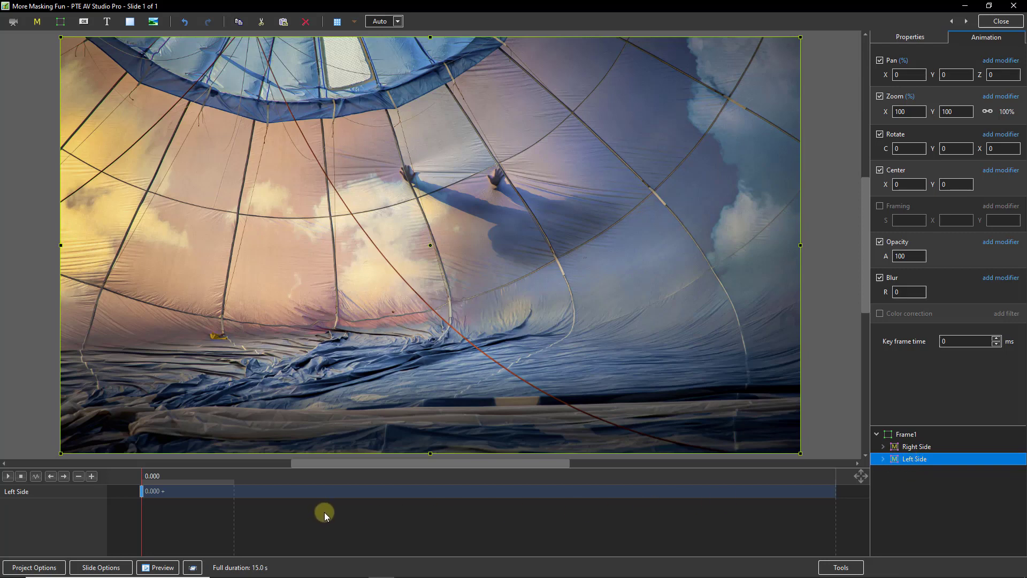
# Add keyframes to Left Side and move them to 2.982, 12.170 and 15.000 seconds
pyautogui.press('alt+Insert')
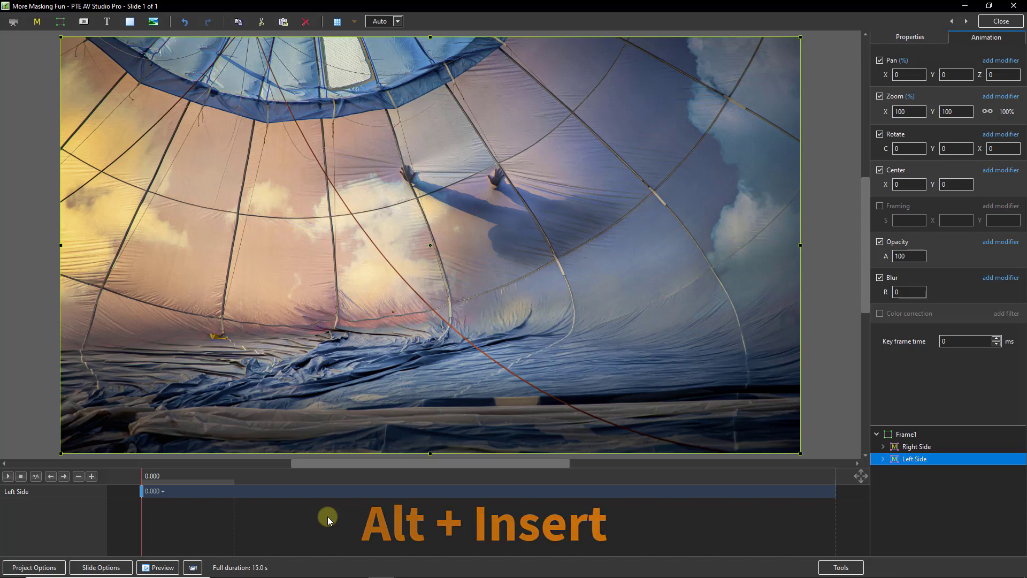
pyautogui.press('alt+Insert')
pyautogui.press('alt+Insert')
pyautogui.press('alt+Insert')
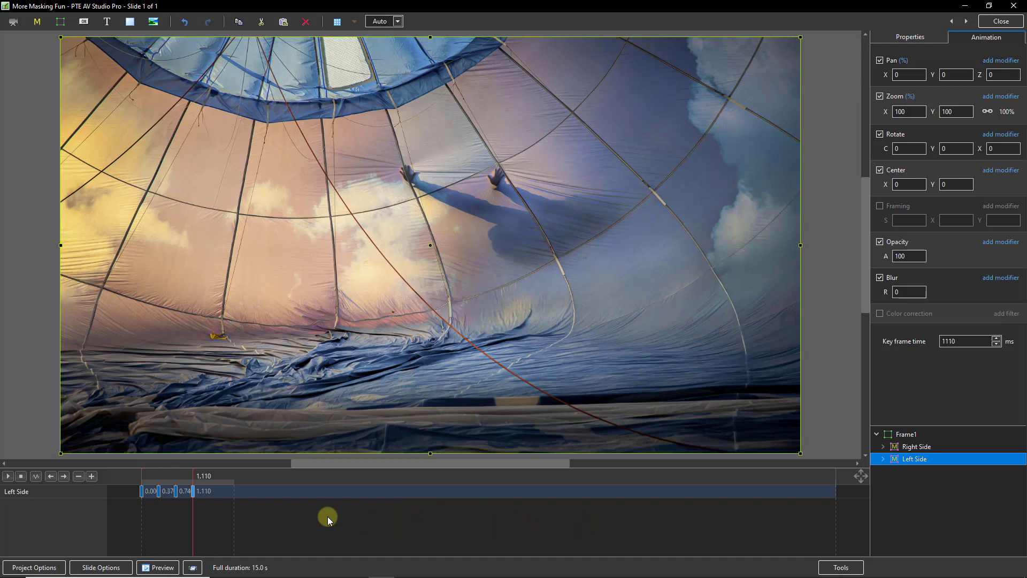
pyautogui.moveTo(193, 491); pyautogui.dragTo(835, 496)
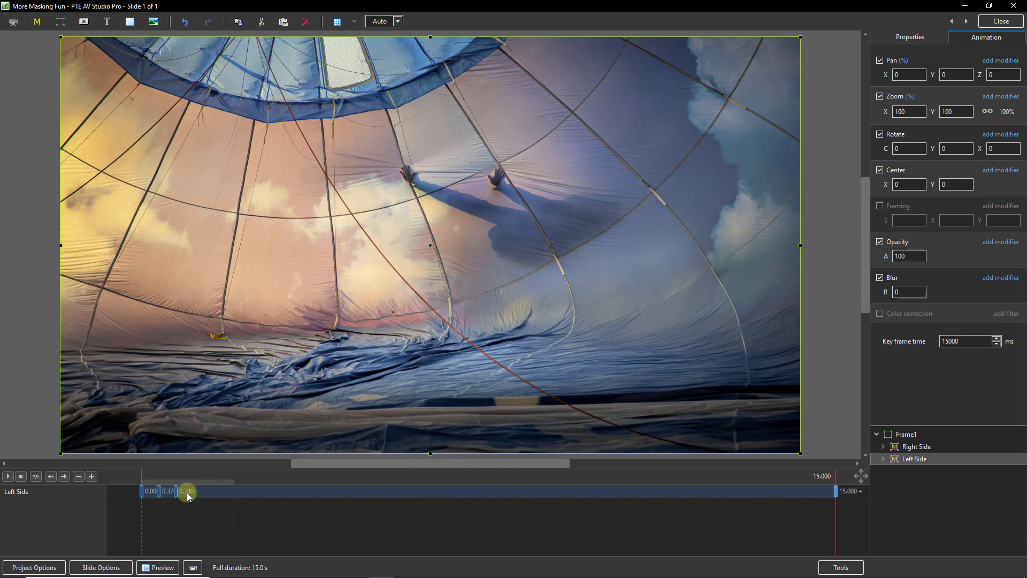
pyautogui.moveTo(176, 496); pyautogui.dragTo(704, 512)
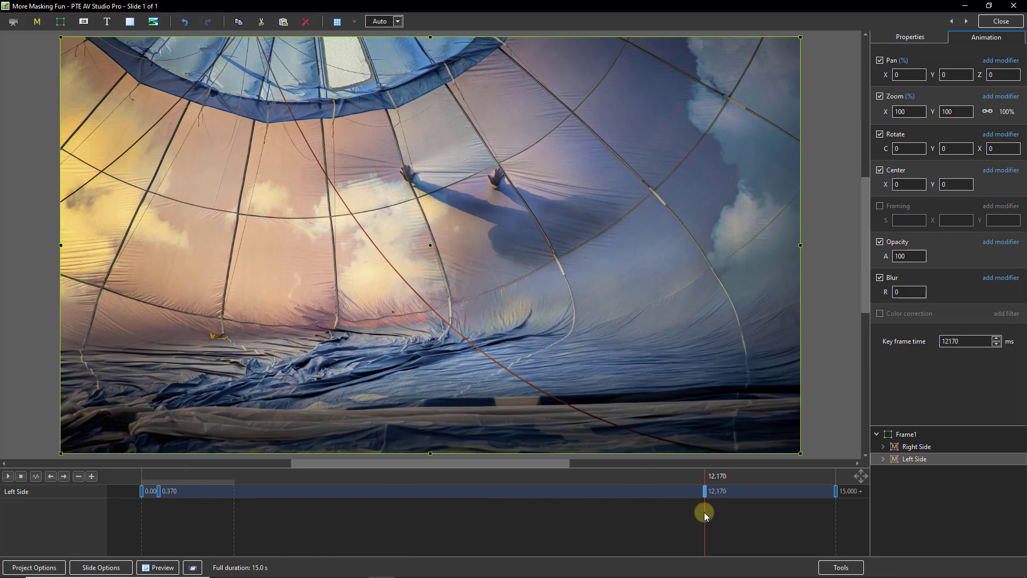
pyautogui.click(159, 492)
pyautogui.moveTo(158, 494); pyautogui.dragTo(281, 502)
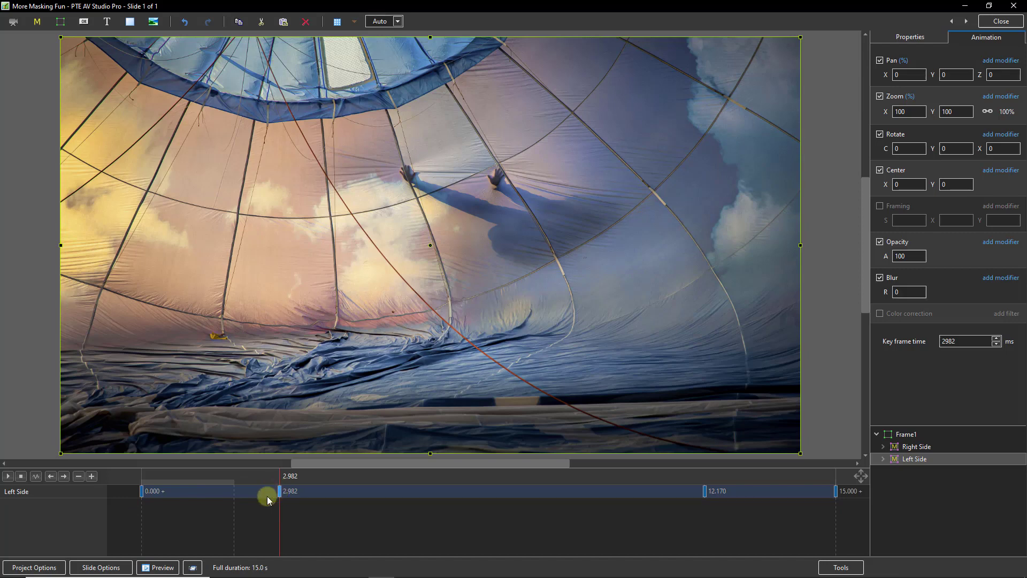
# At Left Side's 0.000 keyframe, set the Y rotation to -79
pyautogui.click(142, 491)
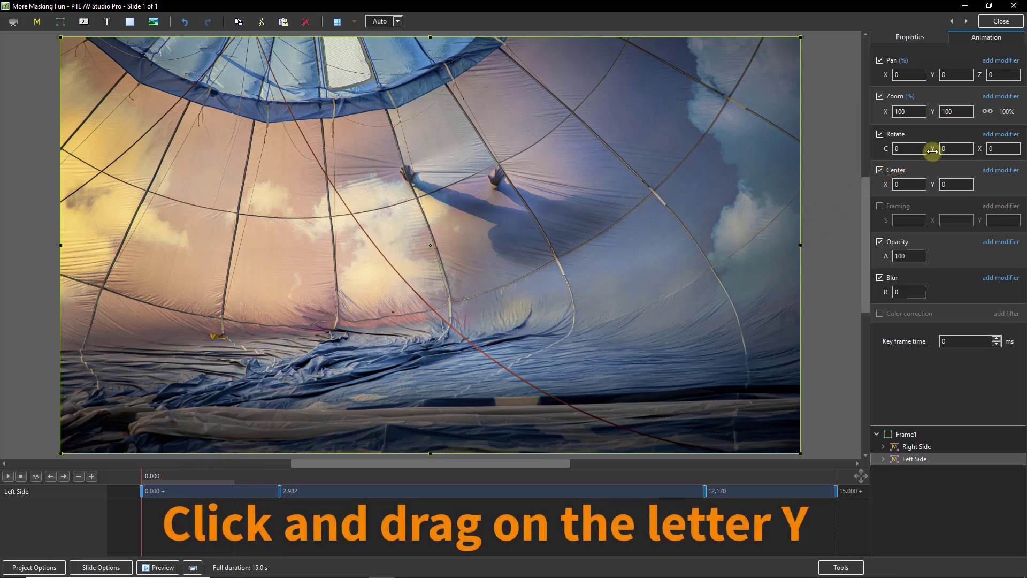
pyautogui.moveTo(933, 149); pyautogui.dragTo(891, 161)
pyautogui.click(952, 150)
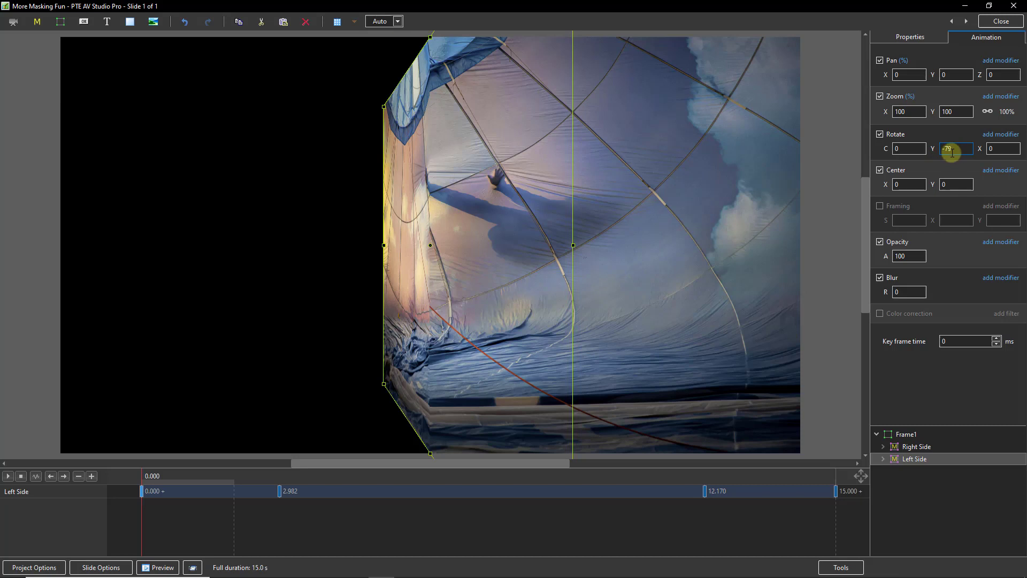
# Give Right Side a starting Y rotation of 78 and move its last keyframe to 15.000 s
pyautogui.click(915, 448)
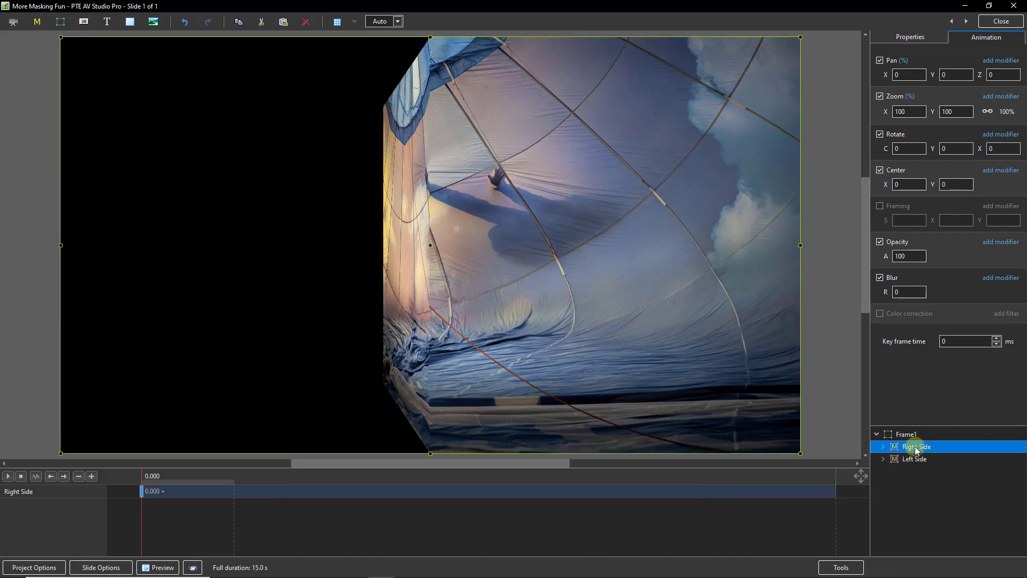
pyautogui.press('space')
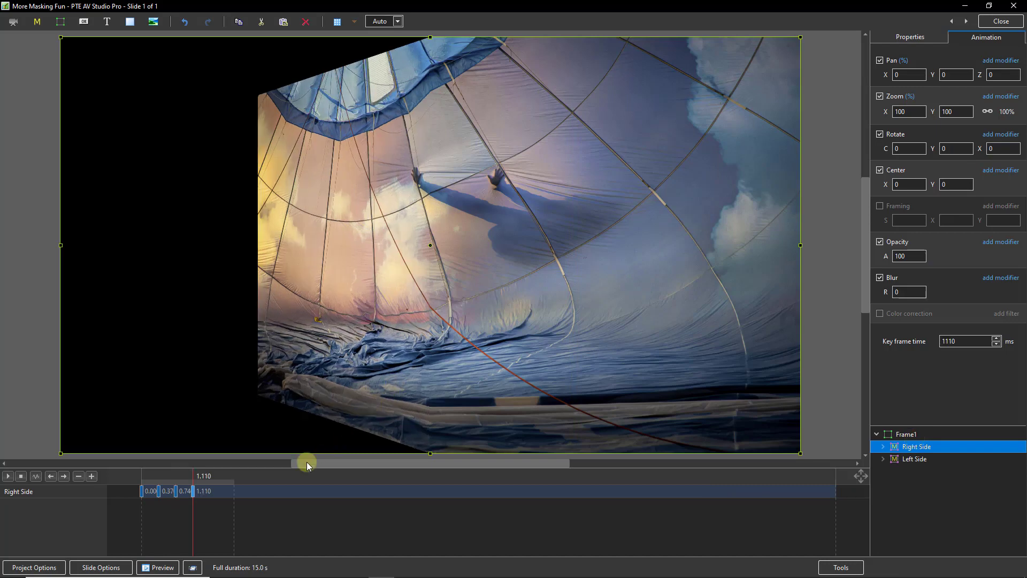
pyautogui.click(142, 491)
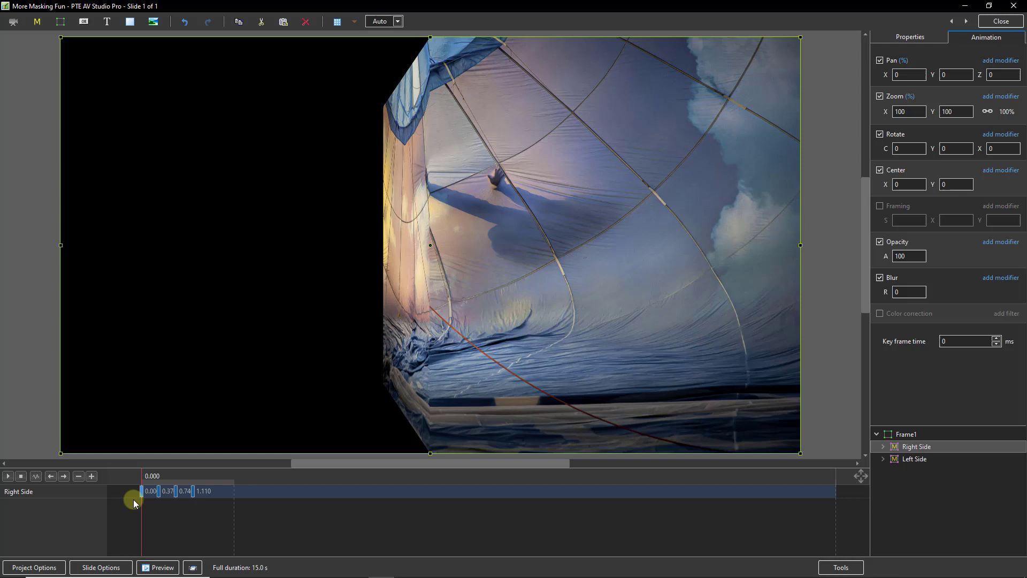
pyautogui.click(950, 149)
pyautogui.doubleClick(950, 149)
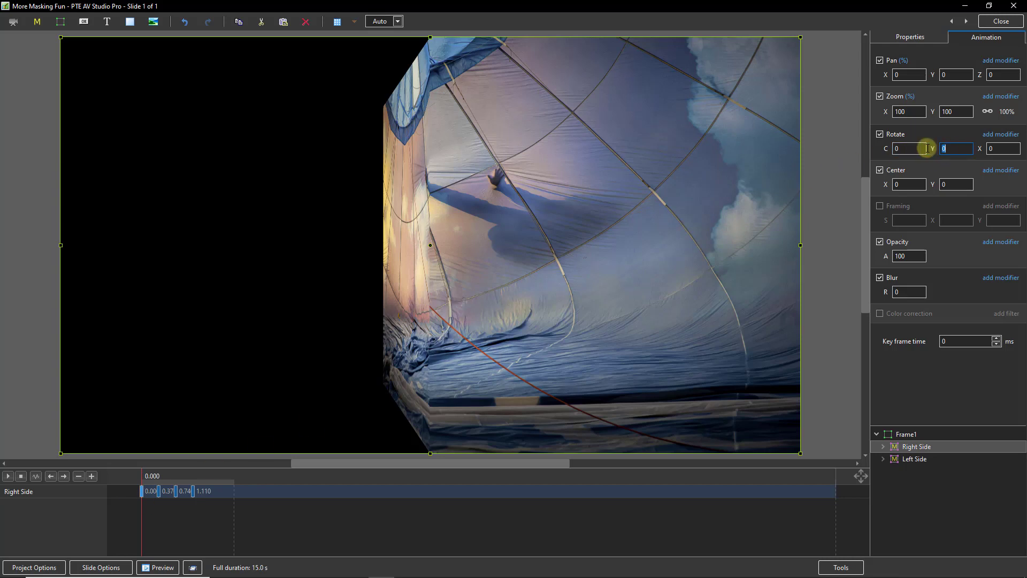
pyautogui.write('78')
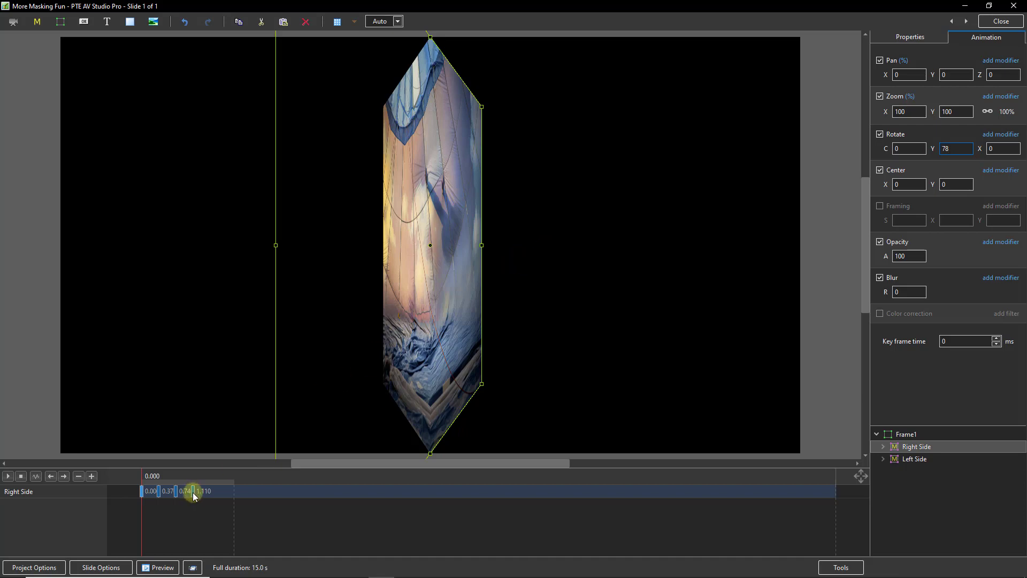
pyautogui.moveTo(194, 491); pyautogui.dragTo(878, 503)
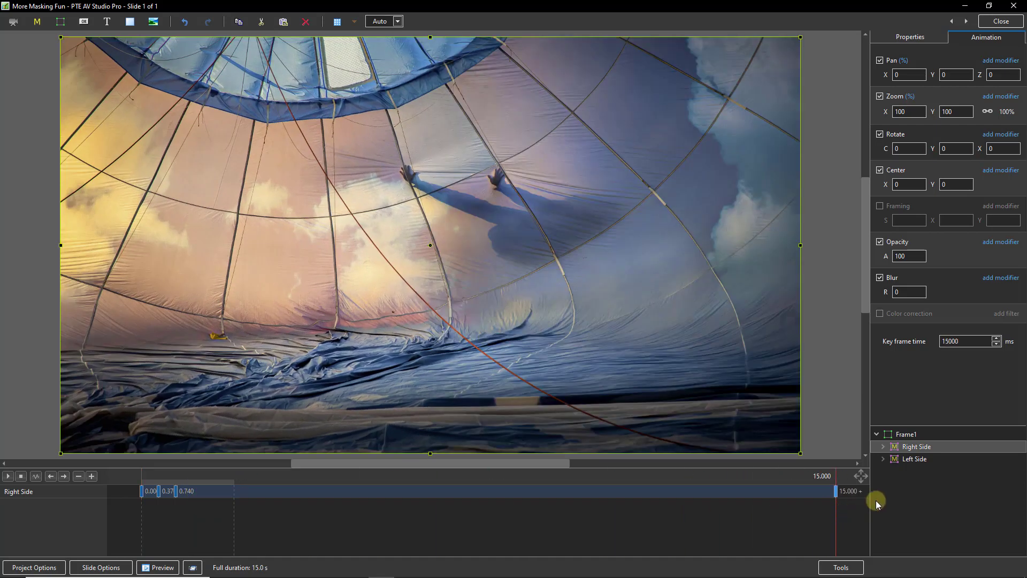
# Move Right Side's keyframes to 12.170 and 2.982 to match Left Side, then play from the start
pyautogui.keyDown('ctrl'); pyautogui.click(905, 461); pyautogui.keyUp('ctrl')
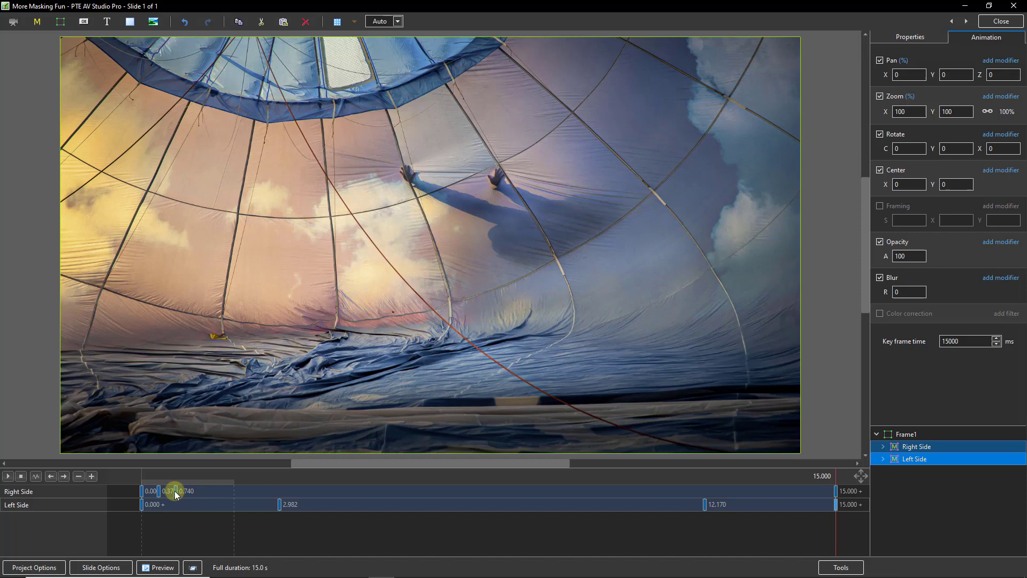
pyautogui.moveTo(176, 493); pyautogui.dragTo(665, 498)
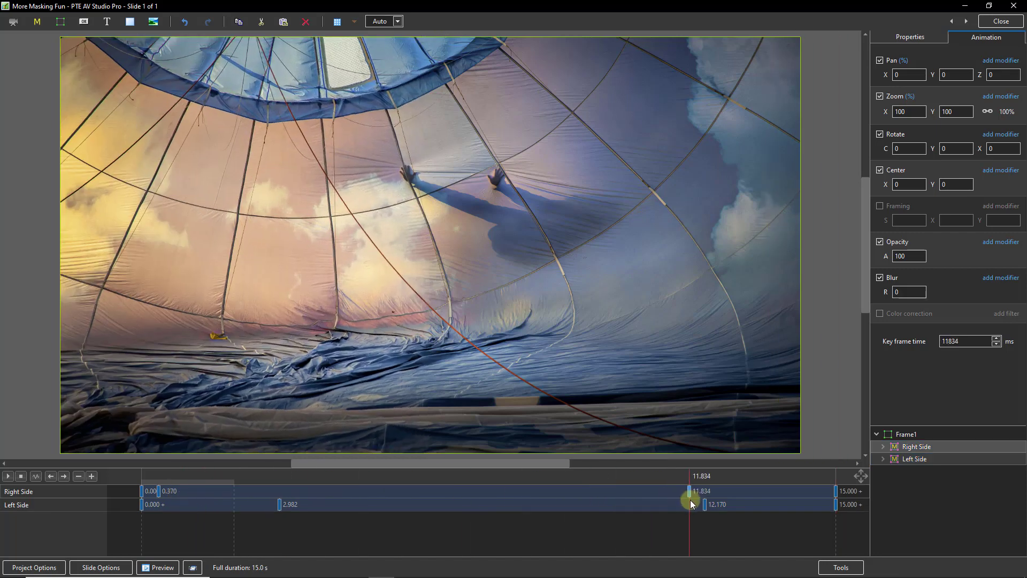
pyautogui.moveTo(169, 497); pyautogui.dragTo(280, 501)
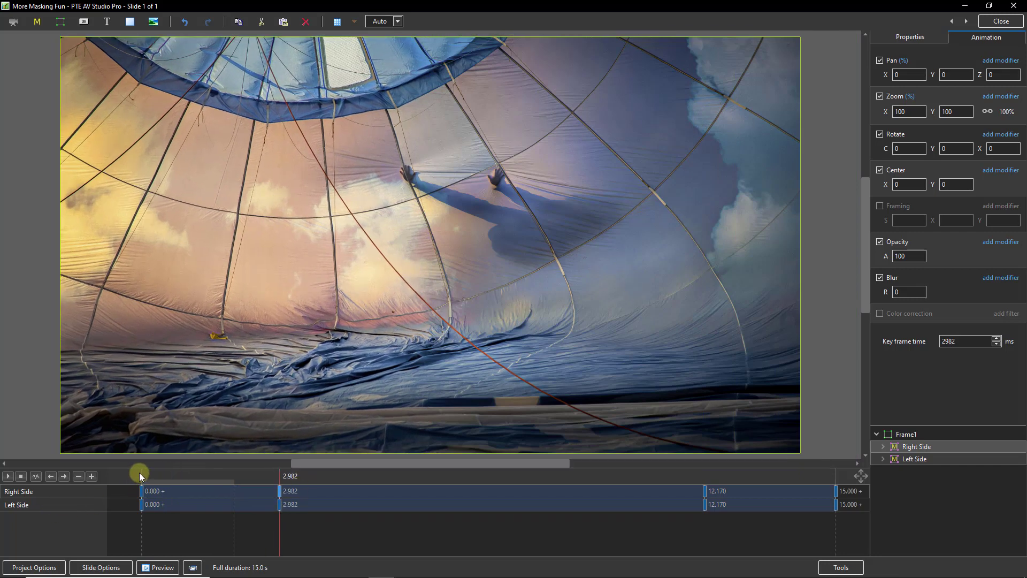
pyautogui.click(147, 500)
pyautogui.click(8, 475)
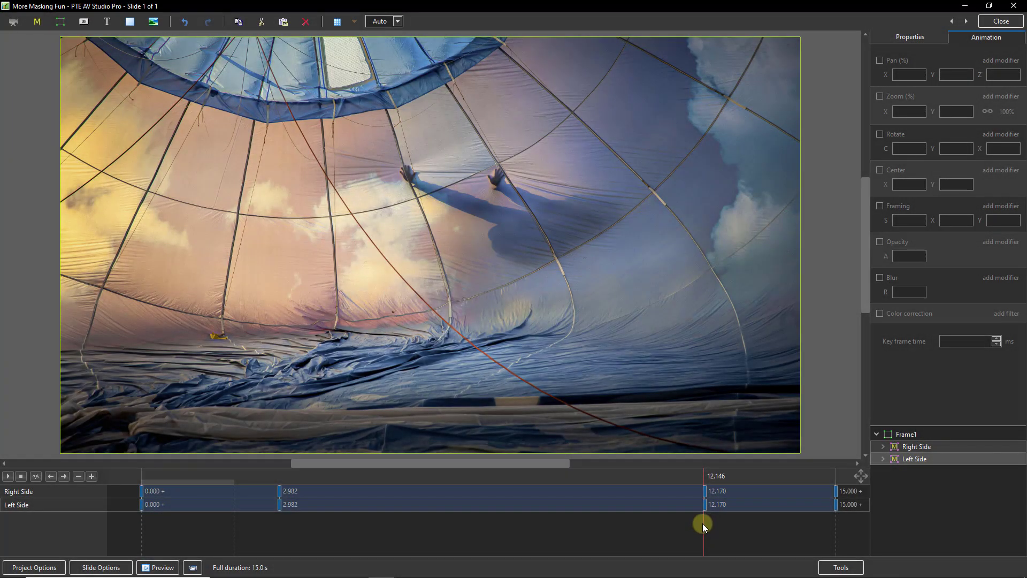
pyautogui.moveTo(702, 524); pyautogui.dragTo(838, 510)
pyautogui.click(835, 504)
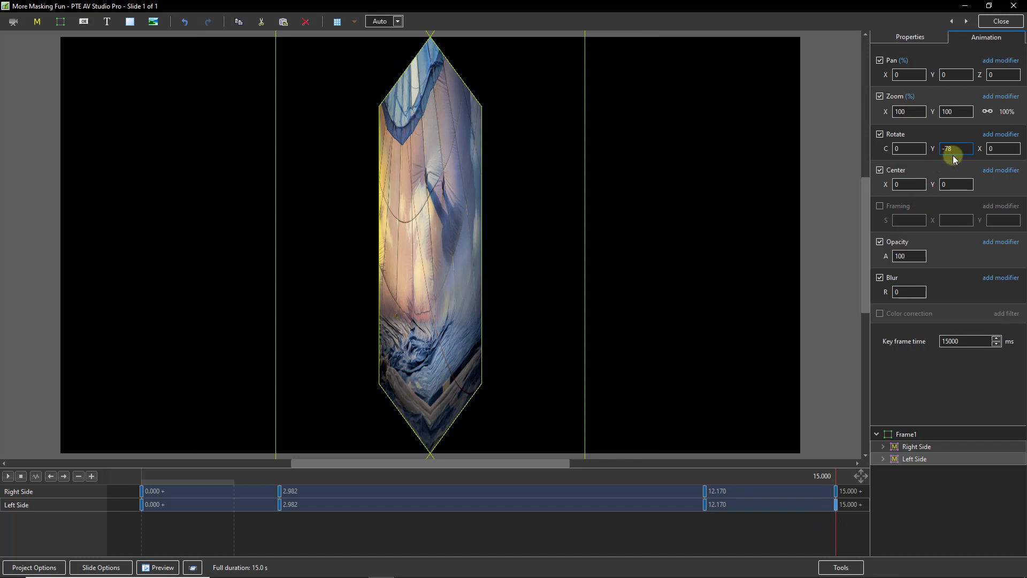
pyautogui.click(836, 491)
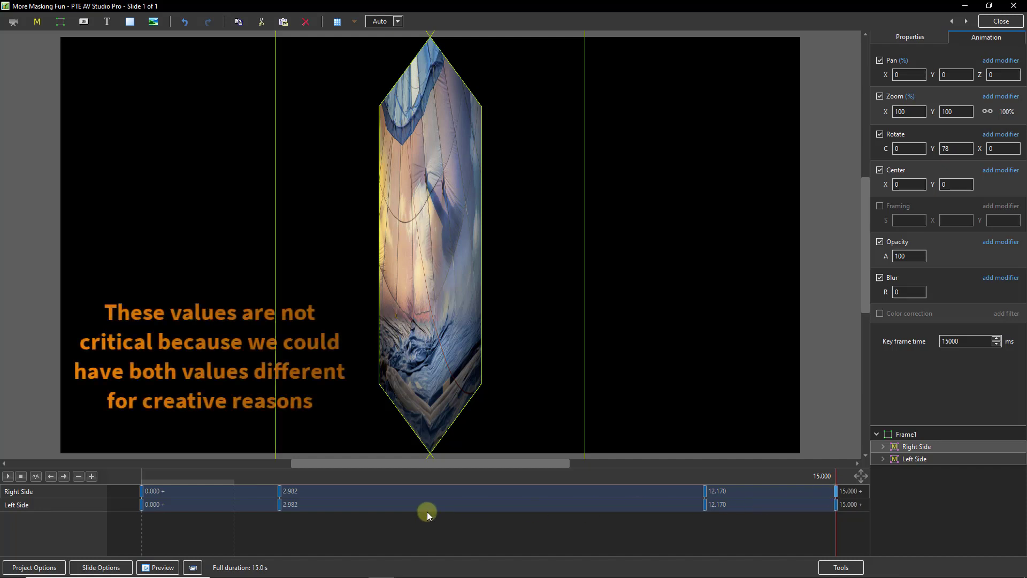
pyautogui.click(140, 506)
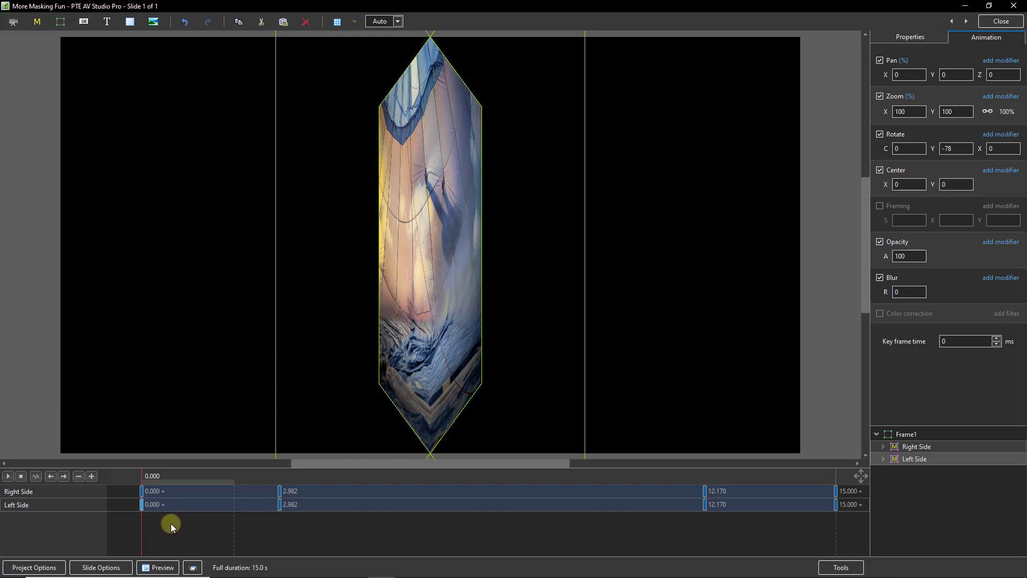
# Compare both sides' rotations, then give Right Side's 0.000 keyframe a Slow down speed modifier
pyautogui.click(141, 490)
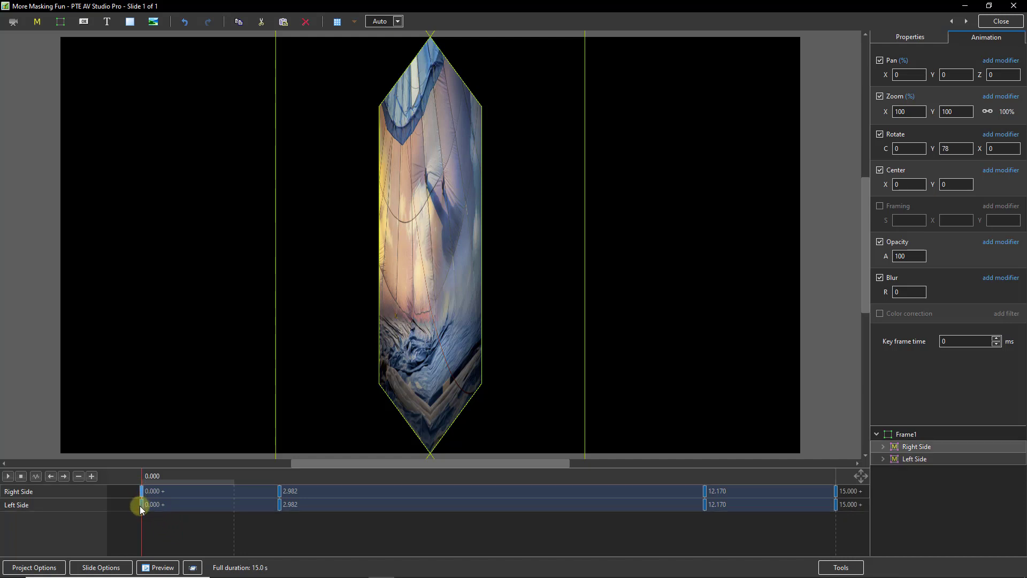
pyautogui.click(142, 505)
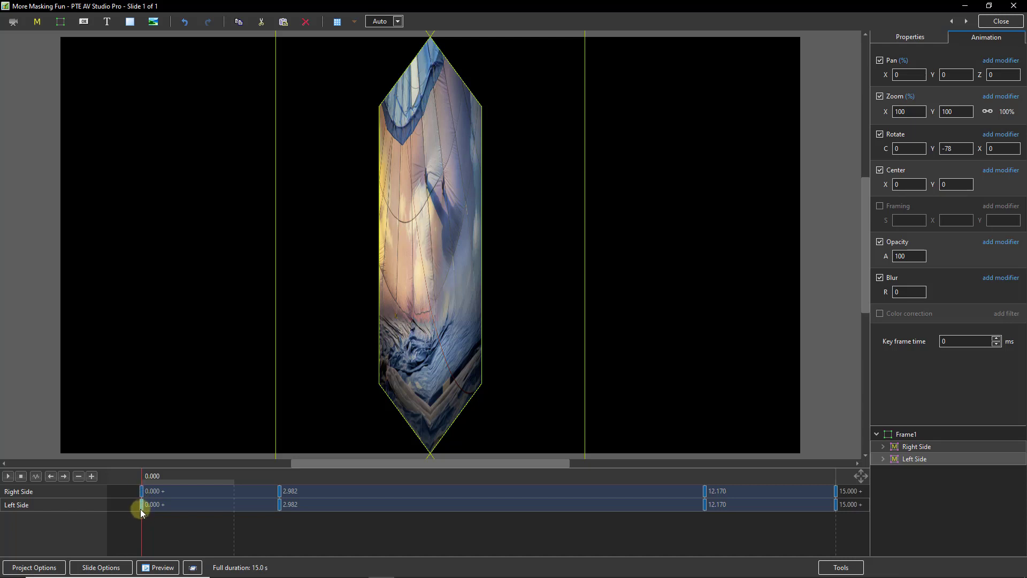
pyautogui.click(141, 491)
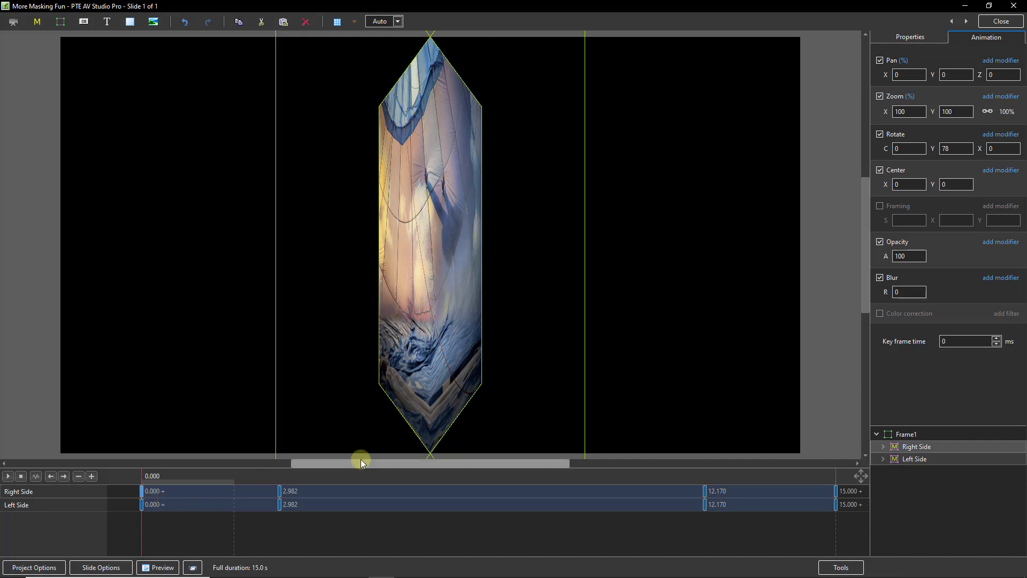
pyautogui.click(984, 135)
pyautogui.moveTo(983, 144)
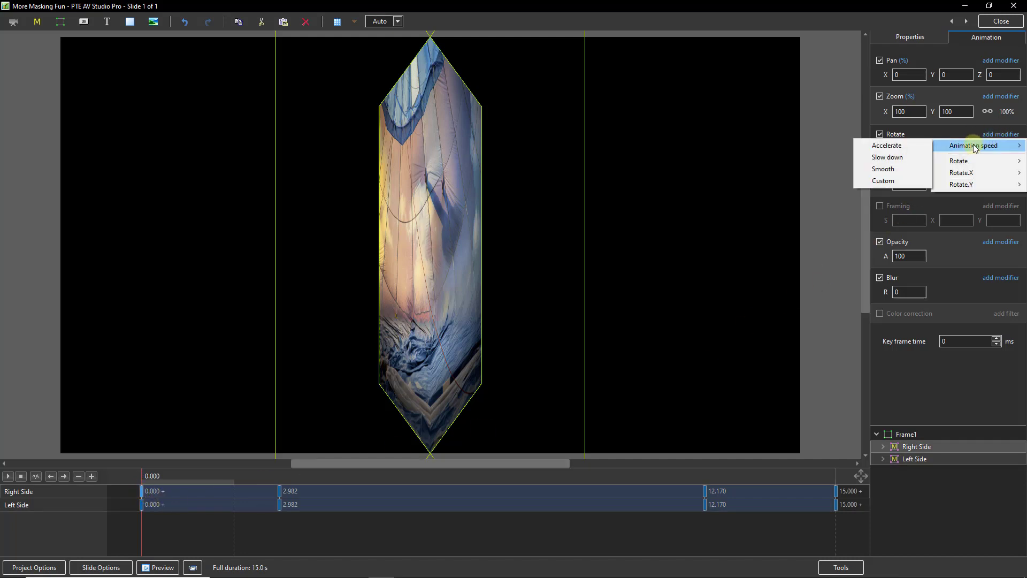
pyautogui.click(898, 158)
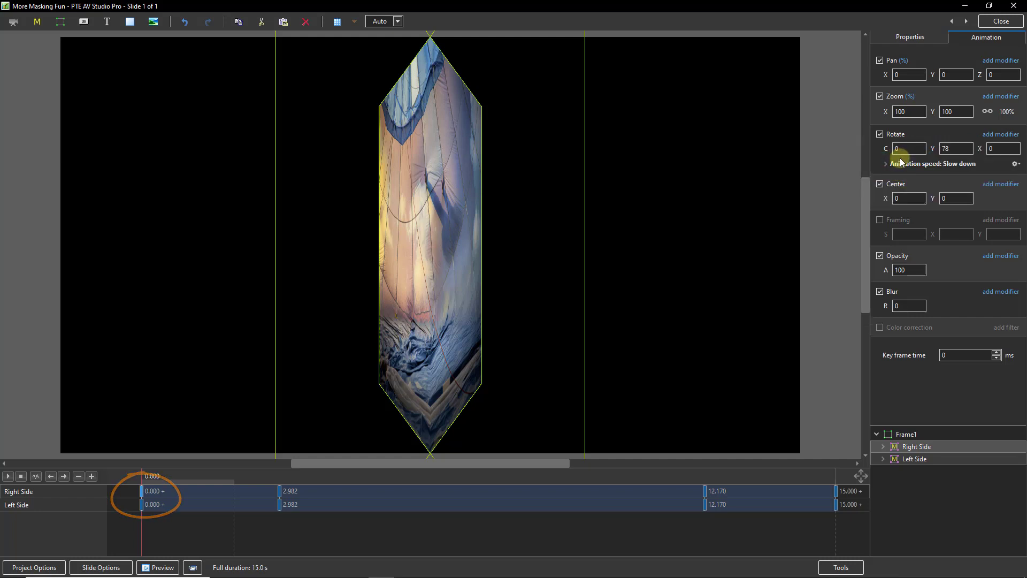
# Set the rotation at the 12.170 keyframe to Accelerate
pyautogui.click(704, 489)
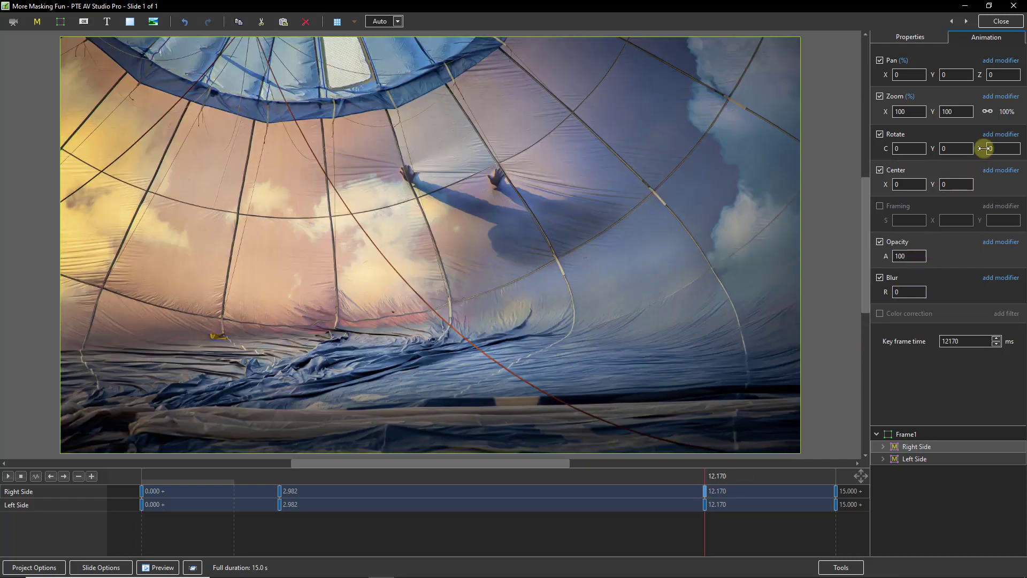
pyautogui.click(1001, 135)
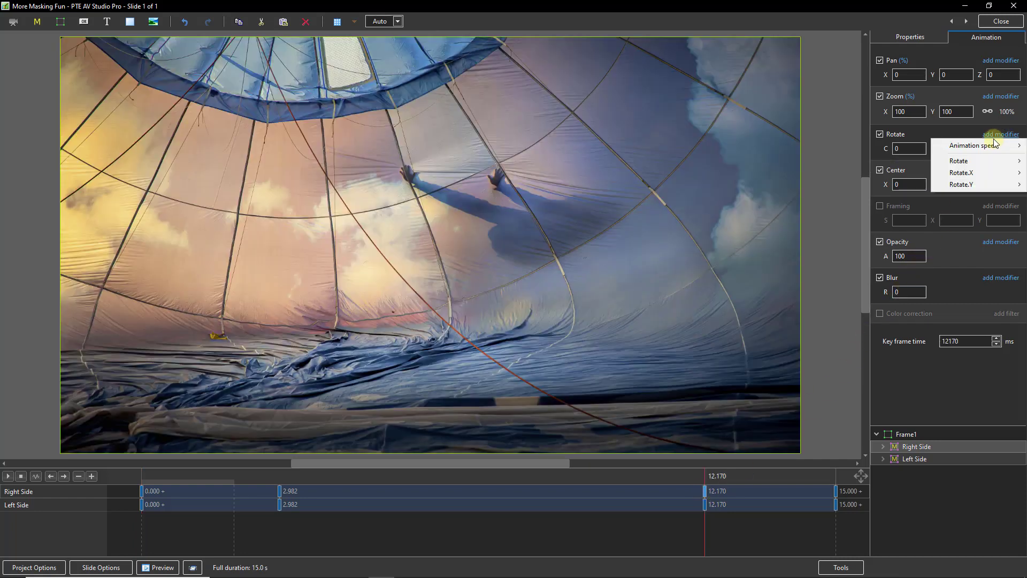
pyautogui.moveTo(967, 149)
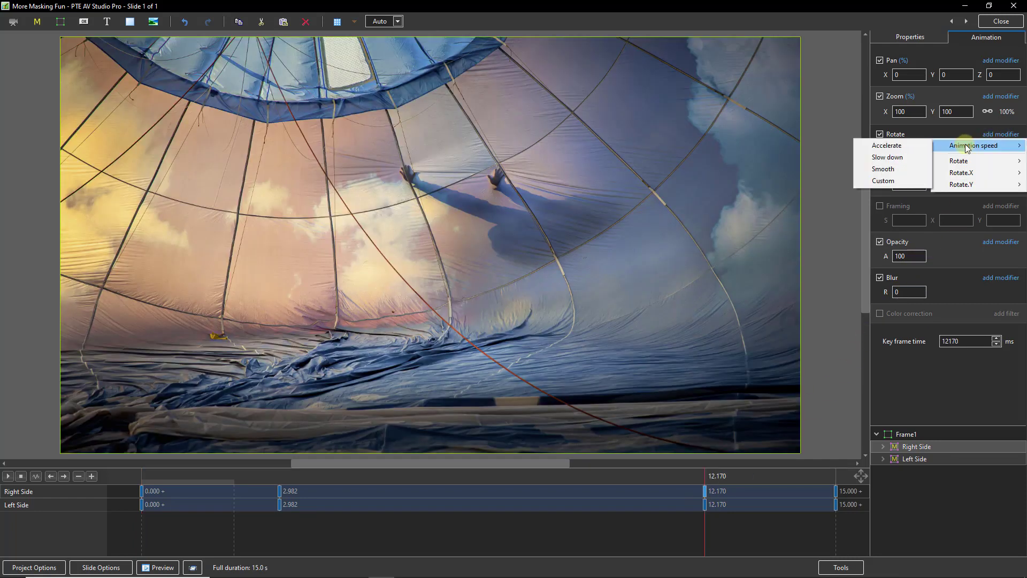
pyautogui.click(896, 149)
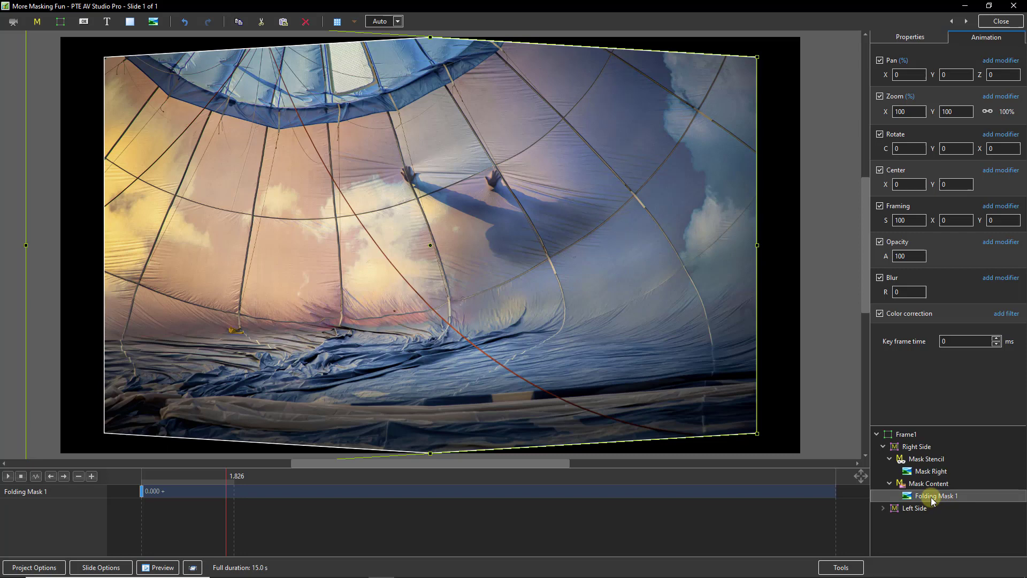
# Enable a white 5 px border on the Folding Mask 1 image
pyautogui.click(932, 497)
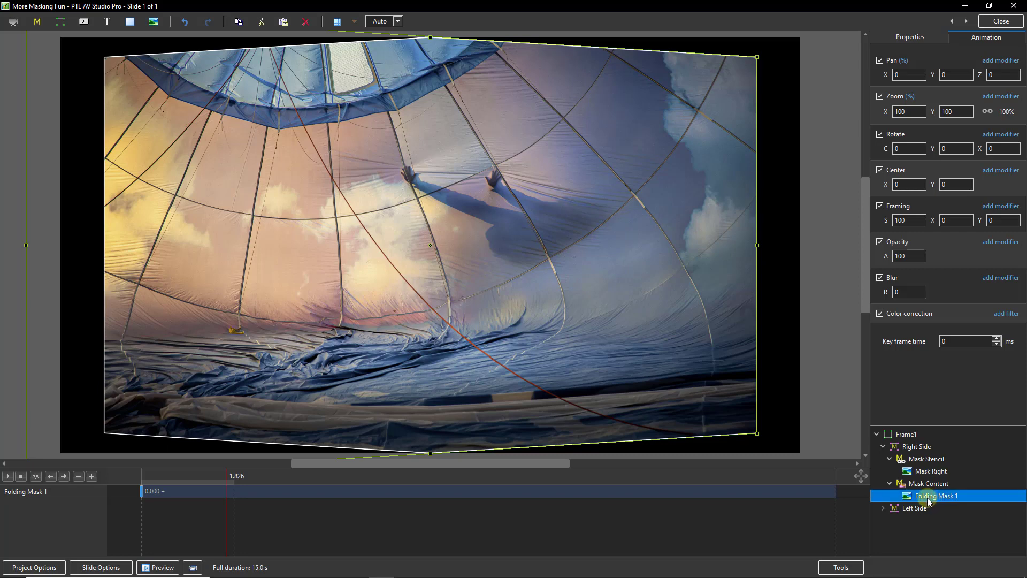
pyautogui.click(910, 39)
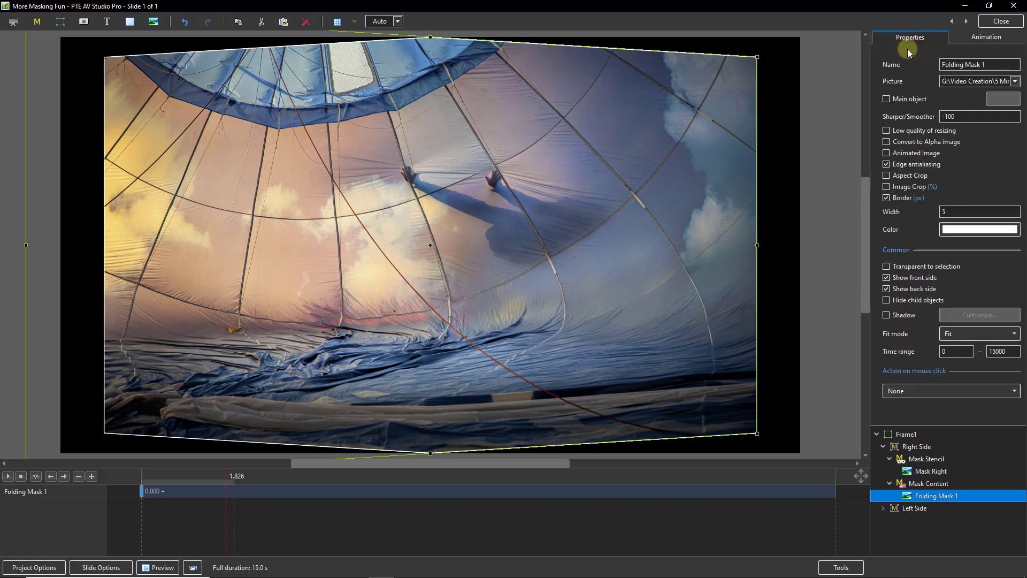
pyautogui.click(887, 199)
pyautogui.click(954, 211)
pyautogui.click(959, 235)
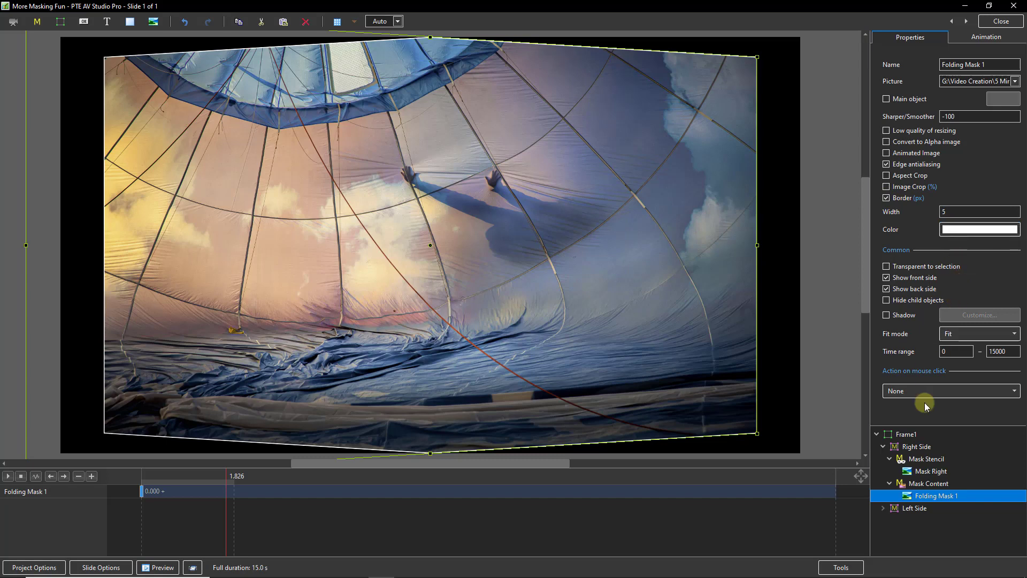
# Shrink Frame1 to 86% zoom on X and Y, then rewind the playhead to the start
pyautogui.click(883, 447)
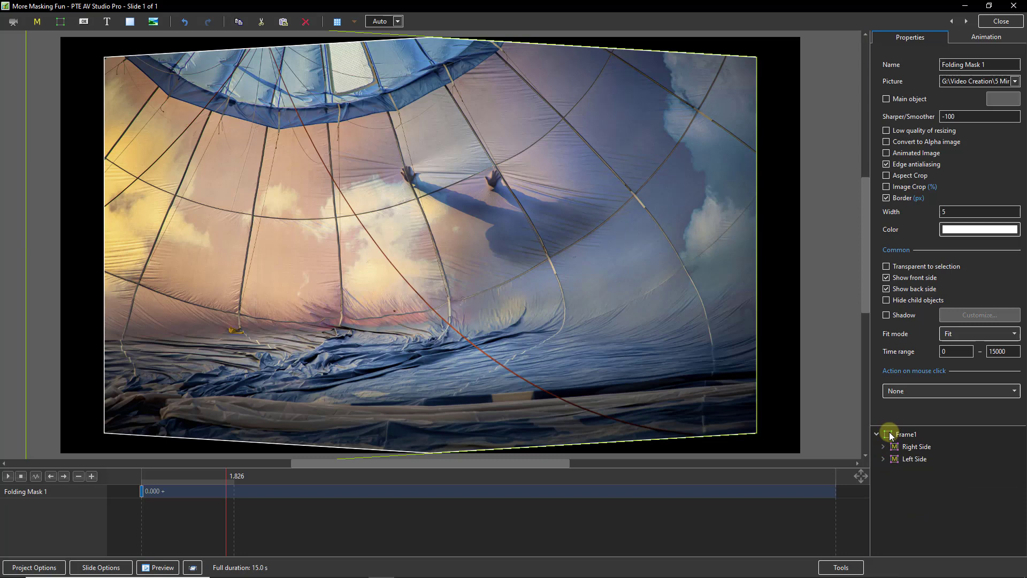
pyautogui.click(889, 436)
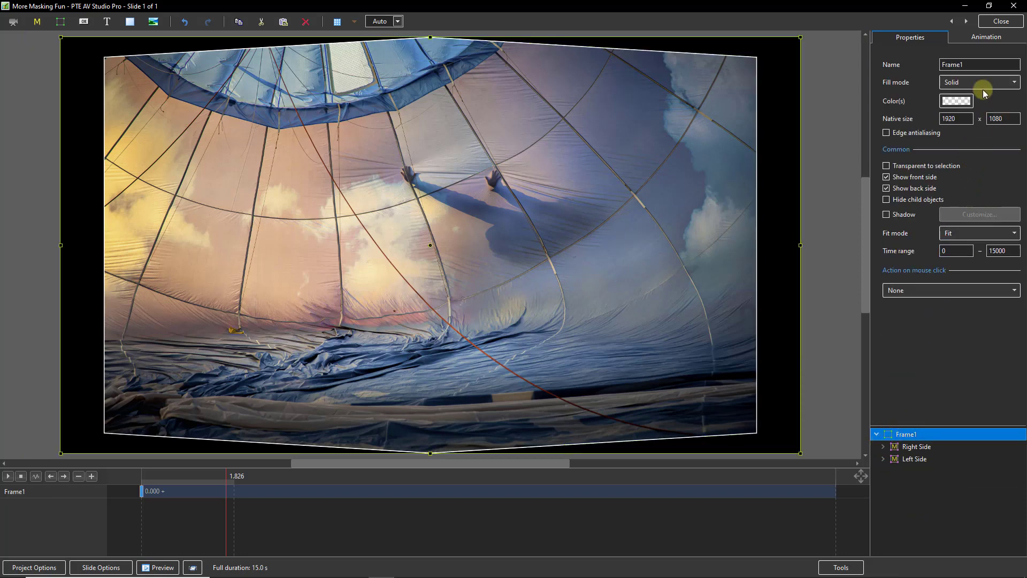
pyautogui.click(979, 36)
pyautogui.moveTo(885, 111); pyautogui.dragTo(881, 111)
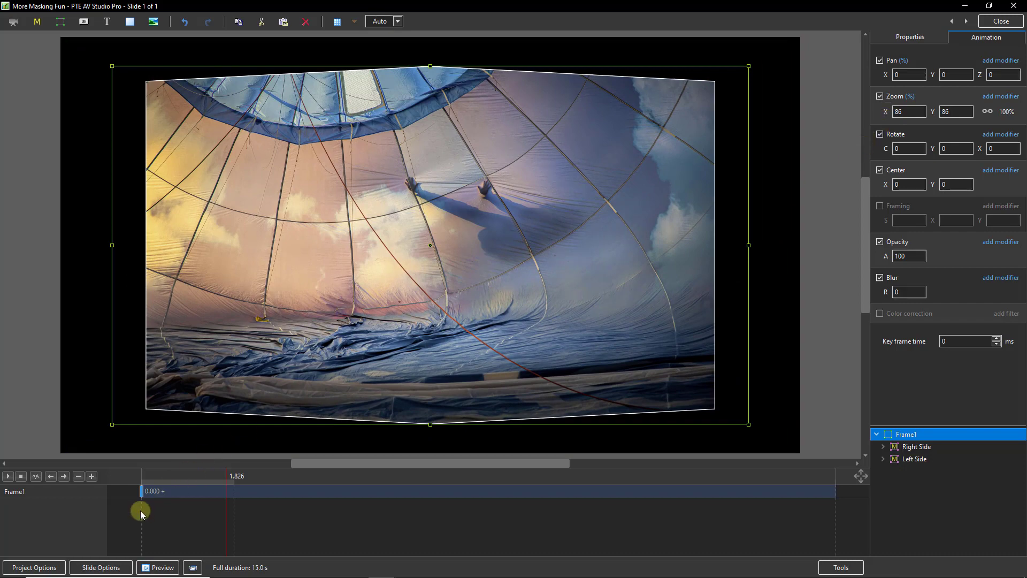
pyautogui.click(140, 507)
pyautogui.click(8, 476)
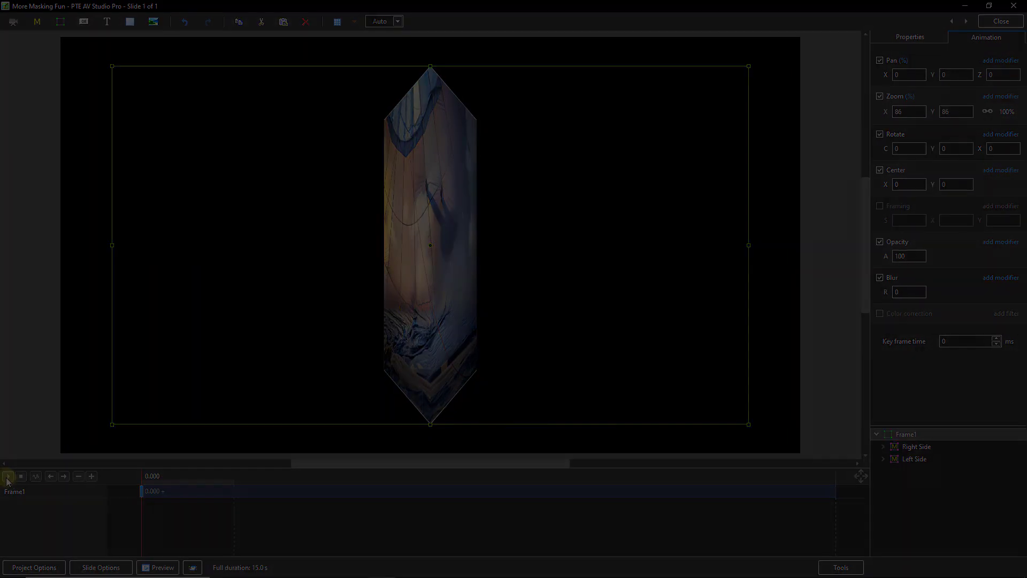